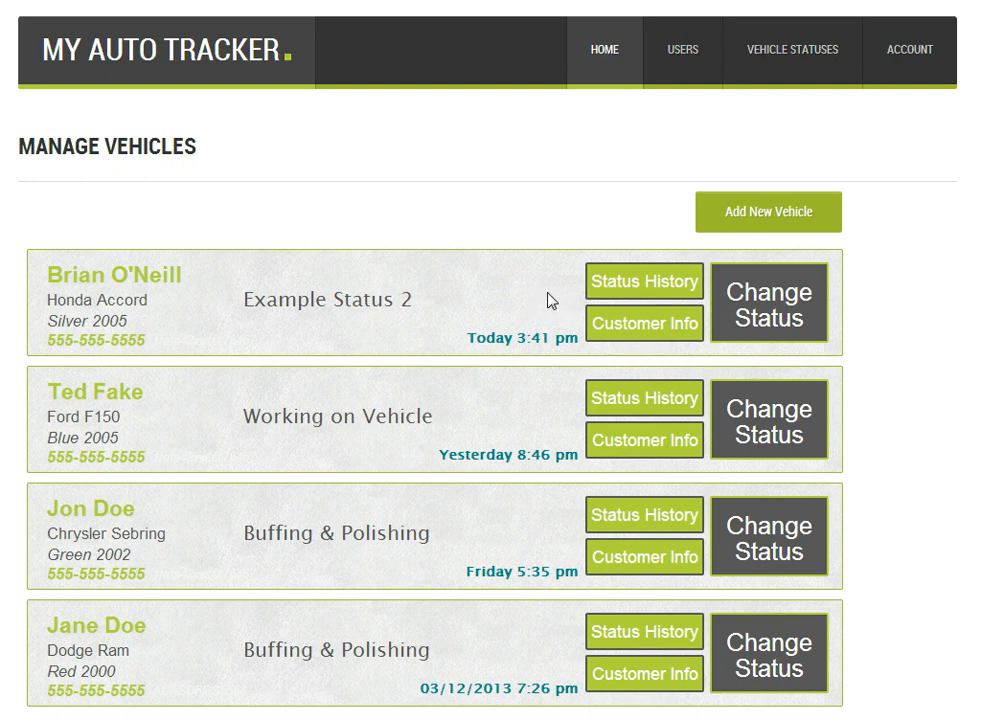
Step: Review the status history and the customer information of the silver 2005 Honda Accord, closing each without changes
left_click(598, 292)
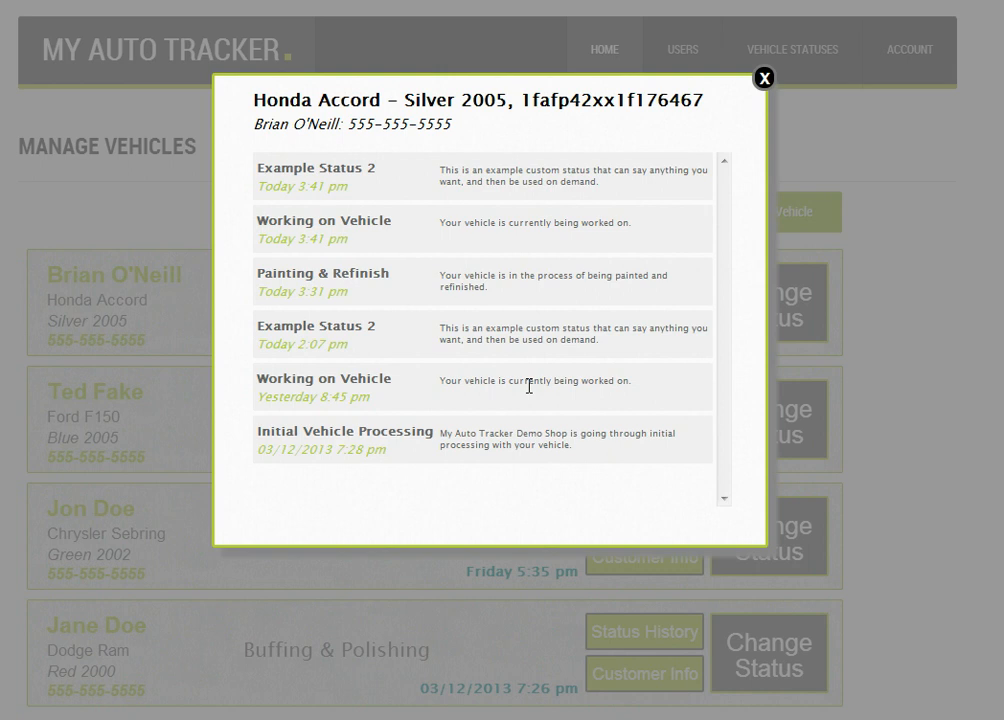
left_click(764, 77)
left_click(652, 335)
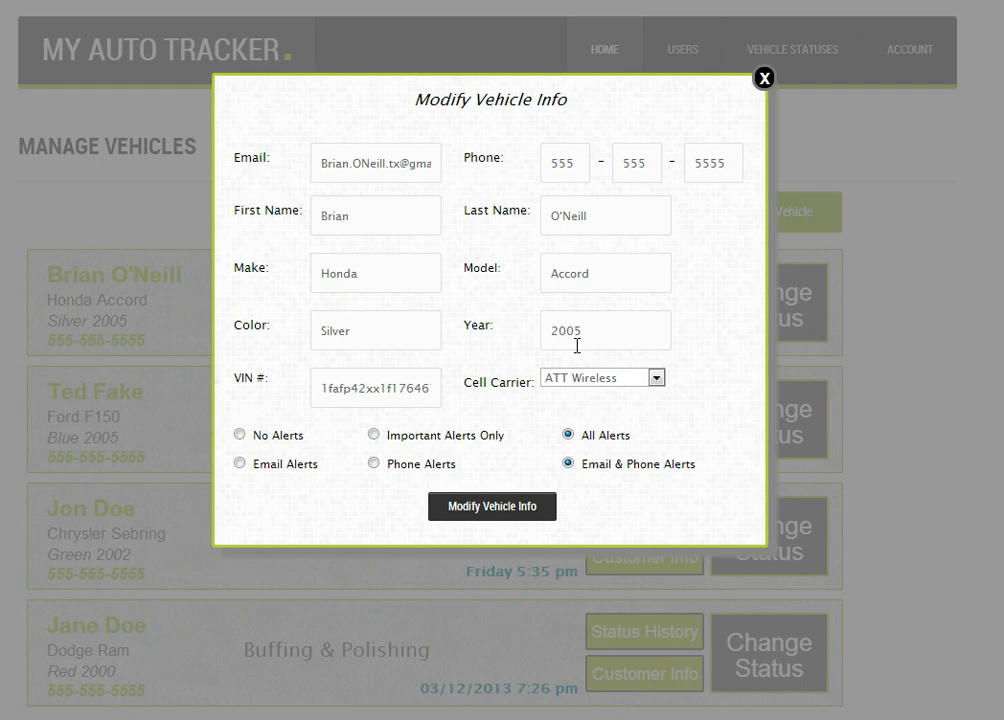
left_click(764, 77)
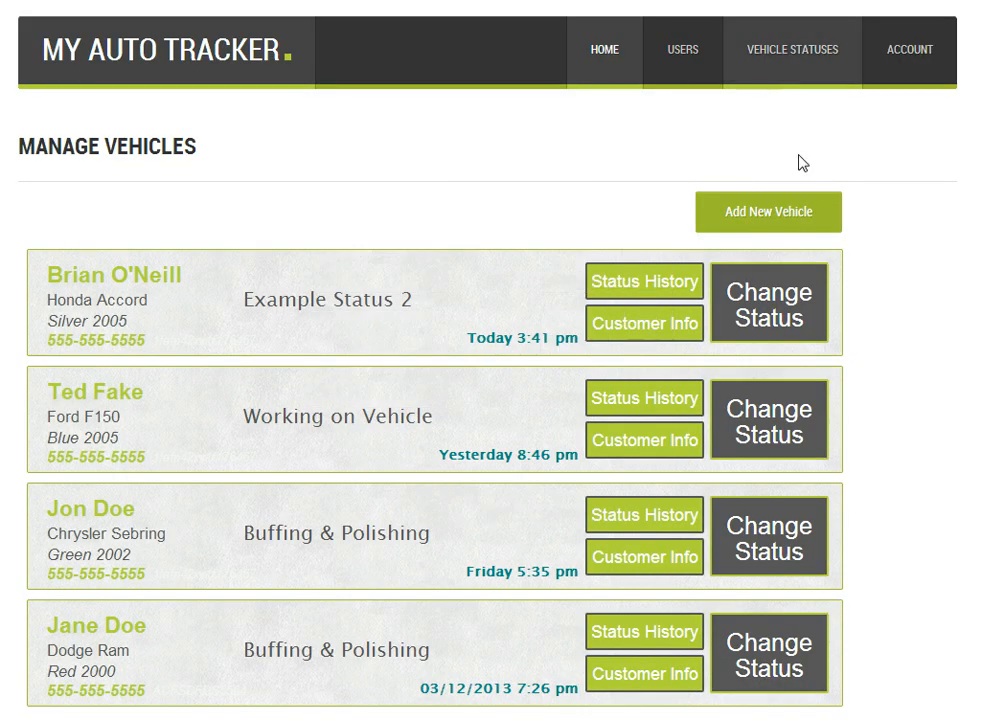
Step: Examine the preset, custom and quick written options for changing the Honda Accord's status, leaving the status as it is
left_click(742, 318)
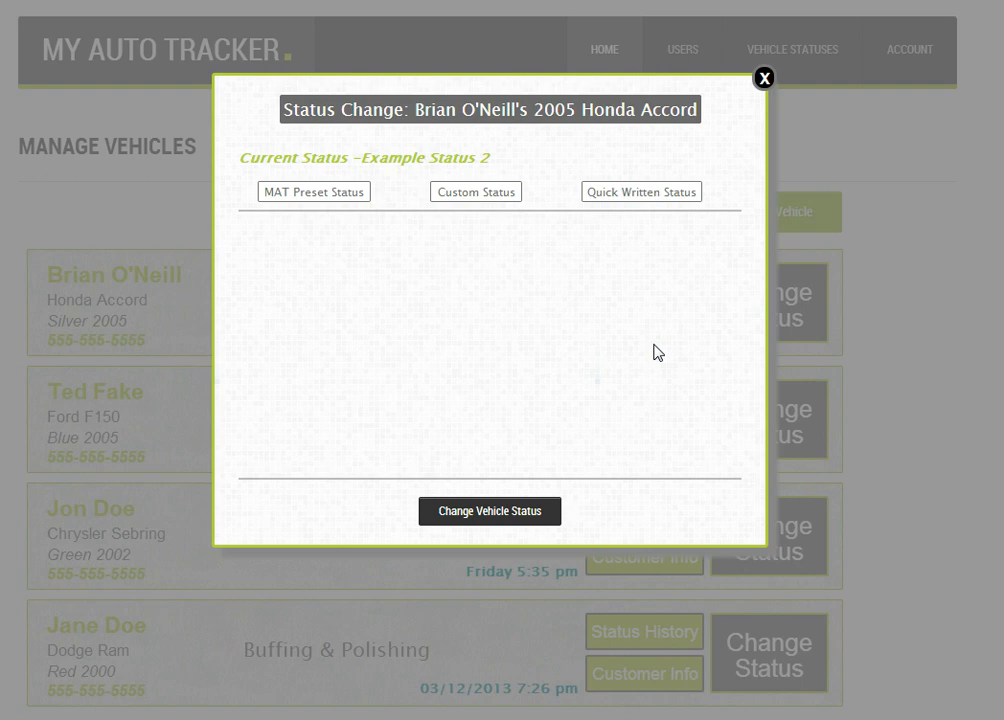
left_click(322, 193)
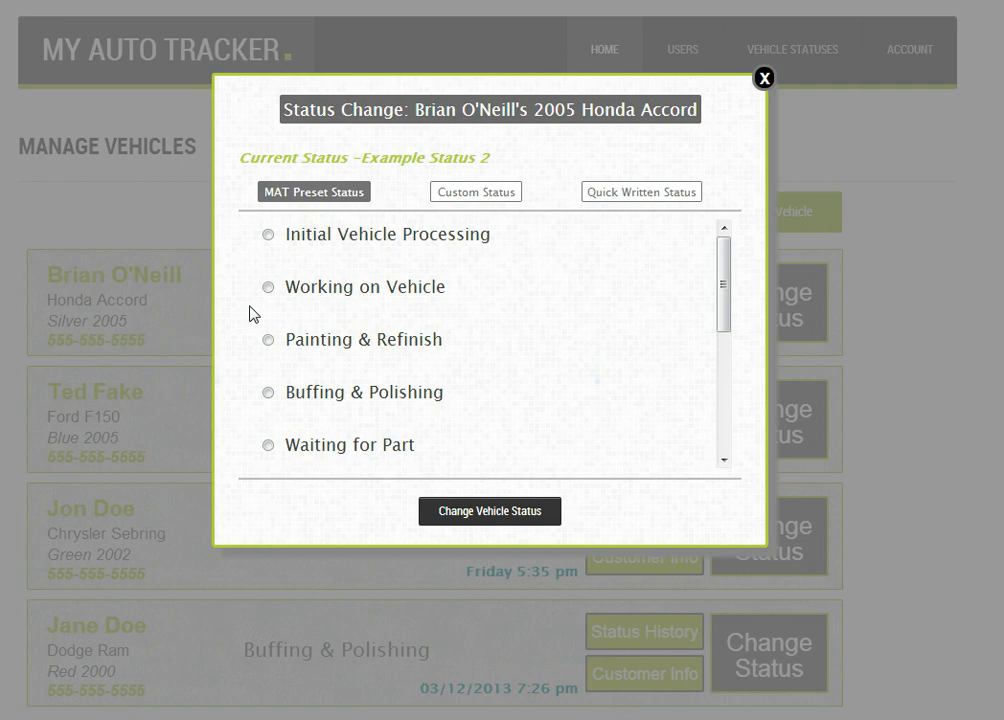
left_click(476, 197)
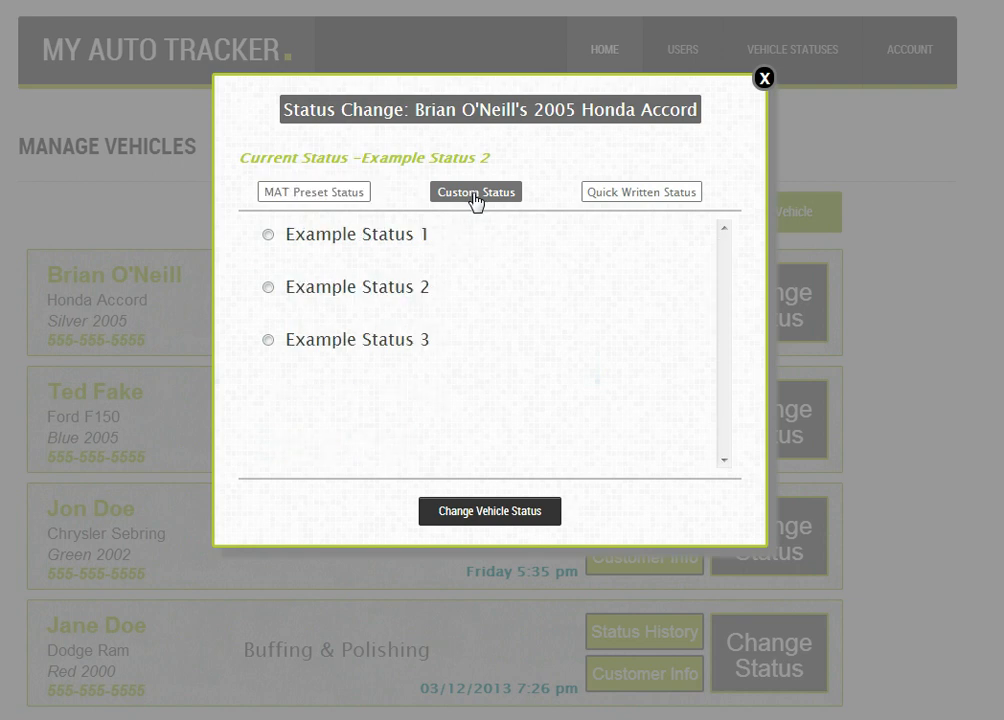
mouse_move(383, 292)
mouse_move(361, 354)
left_click(653, 204)
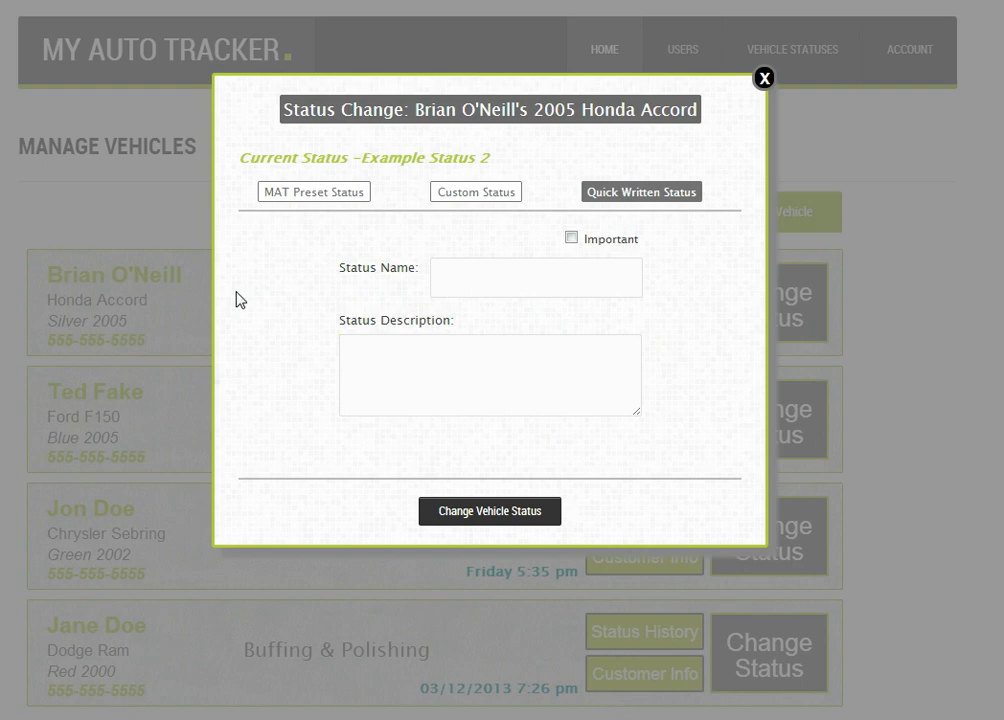
left_click(764, 78)
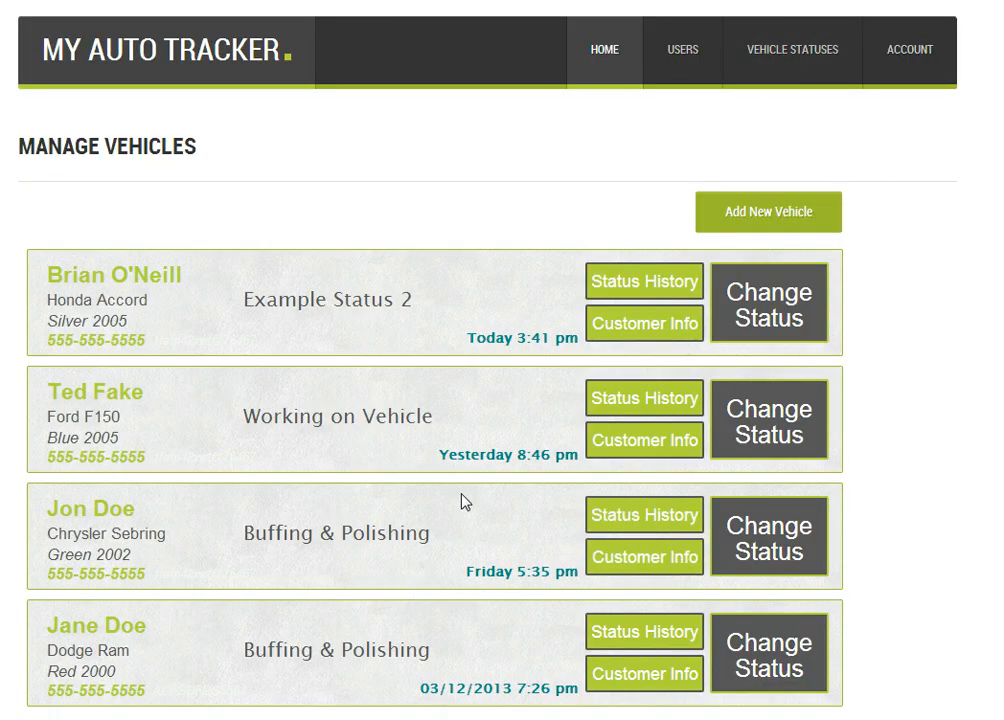
Step: Change the Honda Accord's status to the preset Buffing & Polishing
left_click(775, 315)
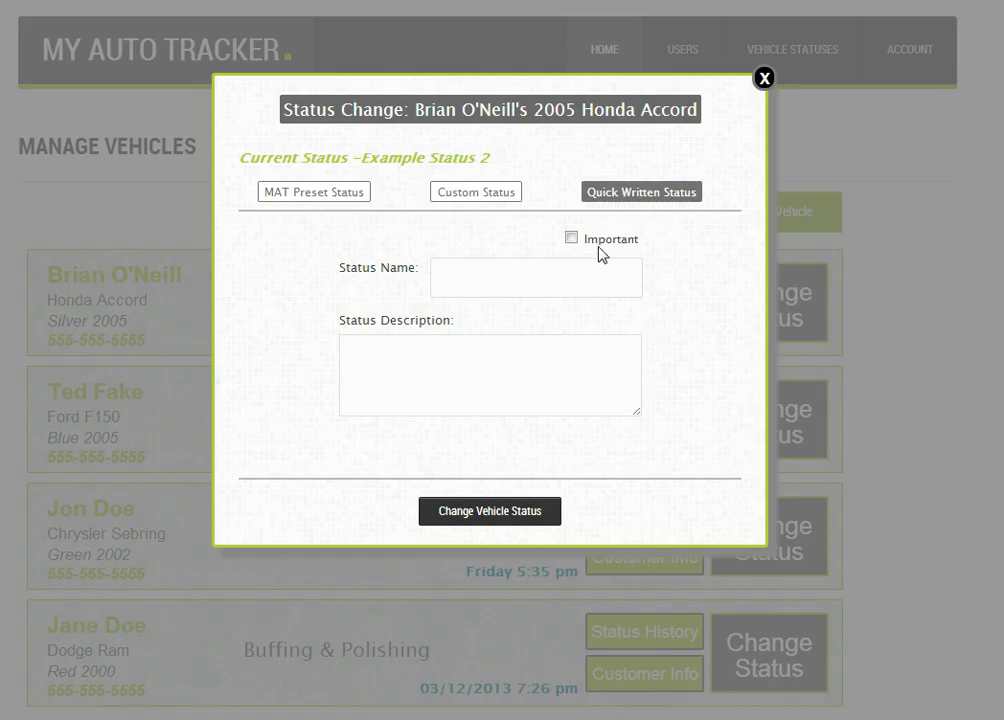
left_click(310, 192)
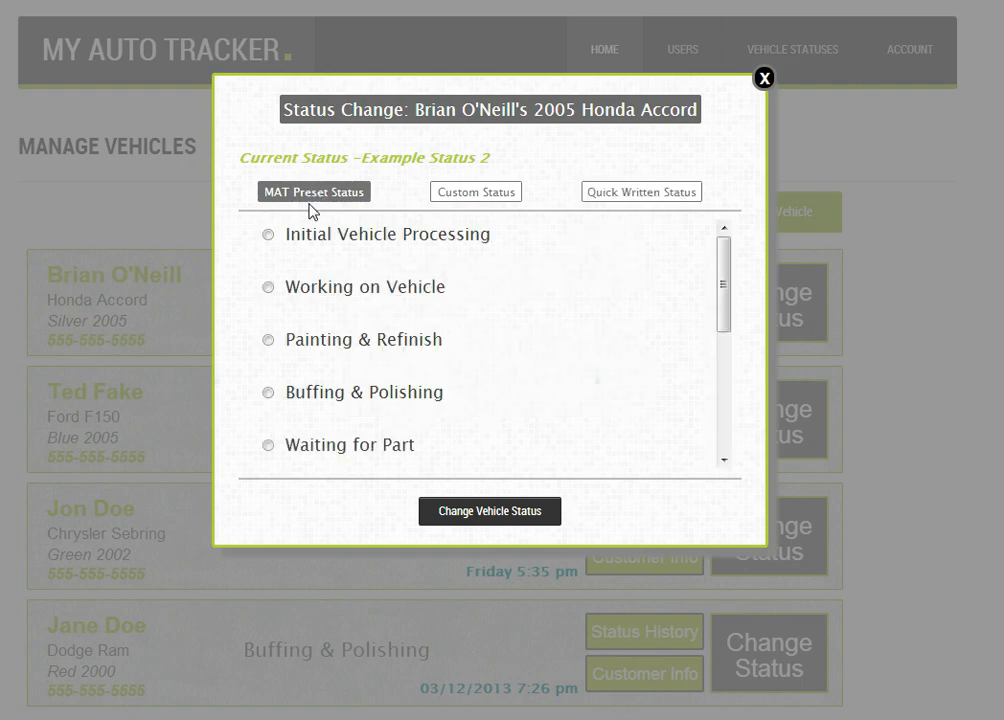
left_click(268, 393)
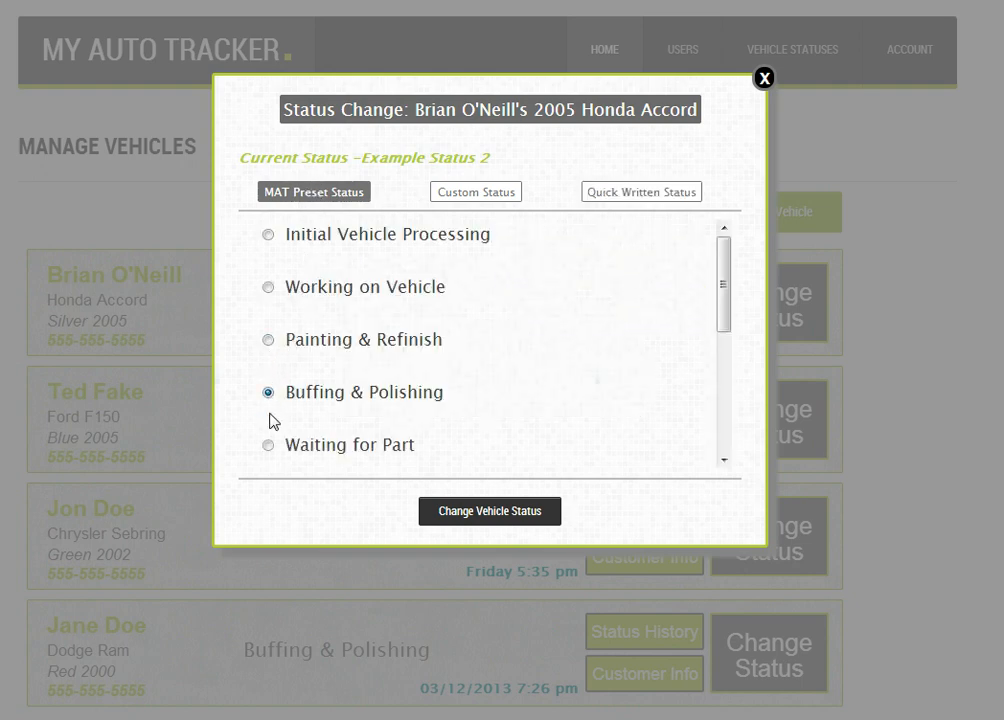
left_click(498, 518)
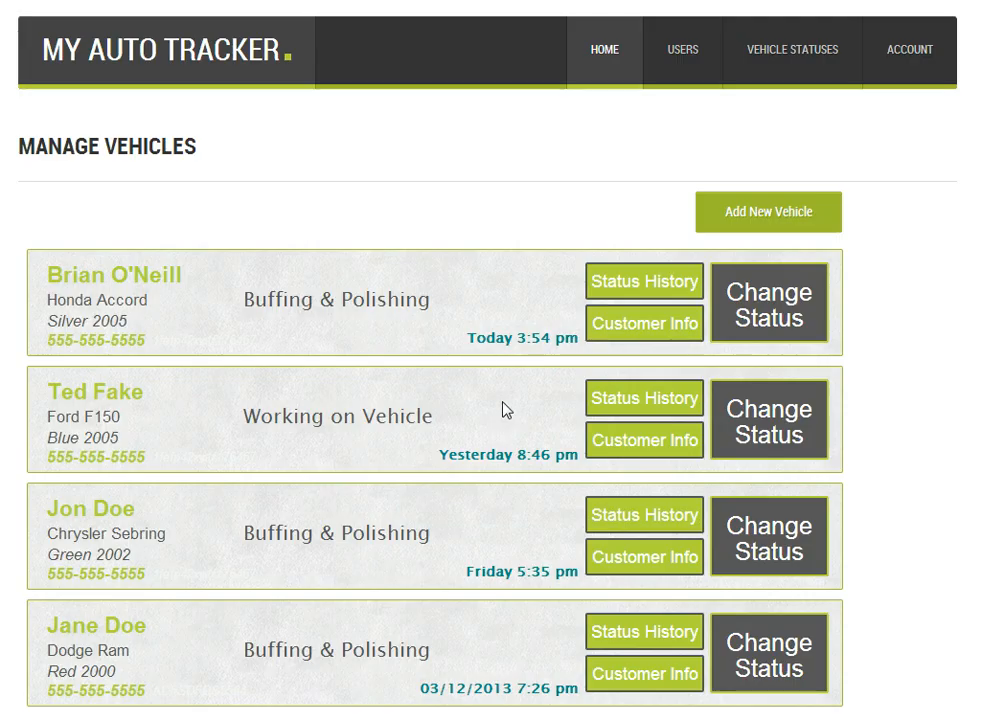
Step: Start a new vehicle entry and try the Important Alerts Only option before setting it to All Alerts
left_click(802, 224)
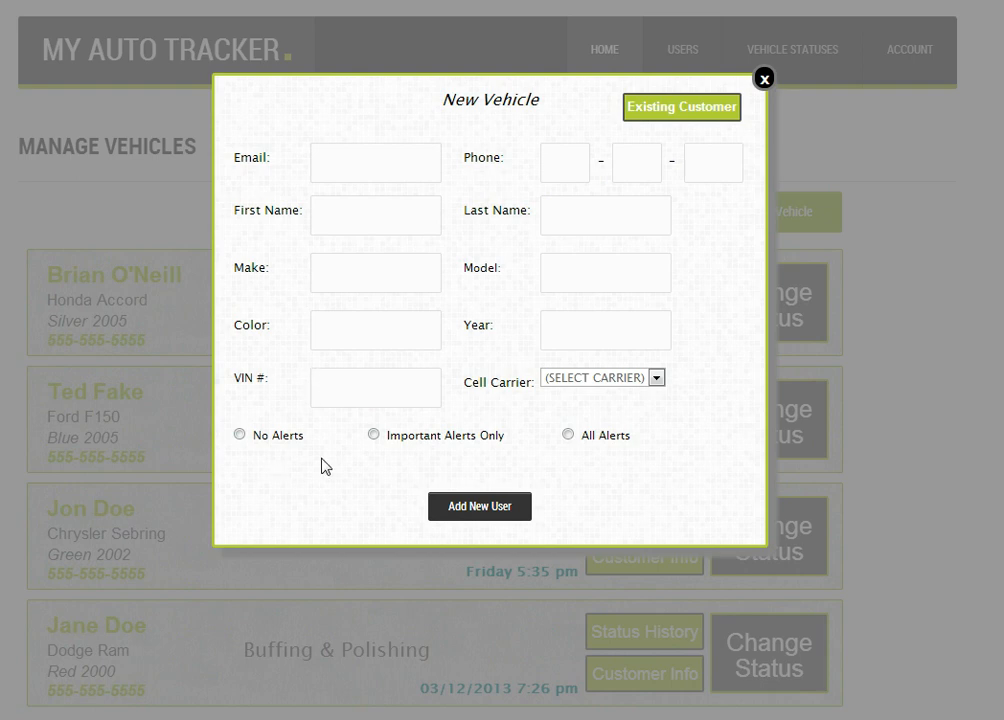
left_click(373, 435)
left_click(568, 436)
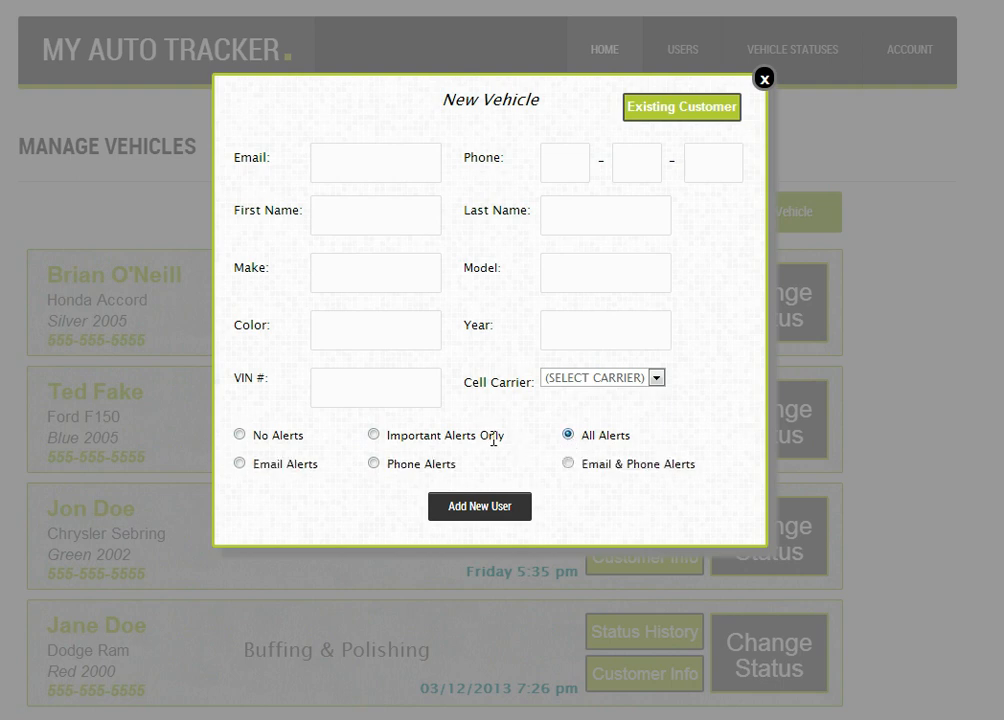
left_click(376, 437)
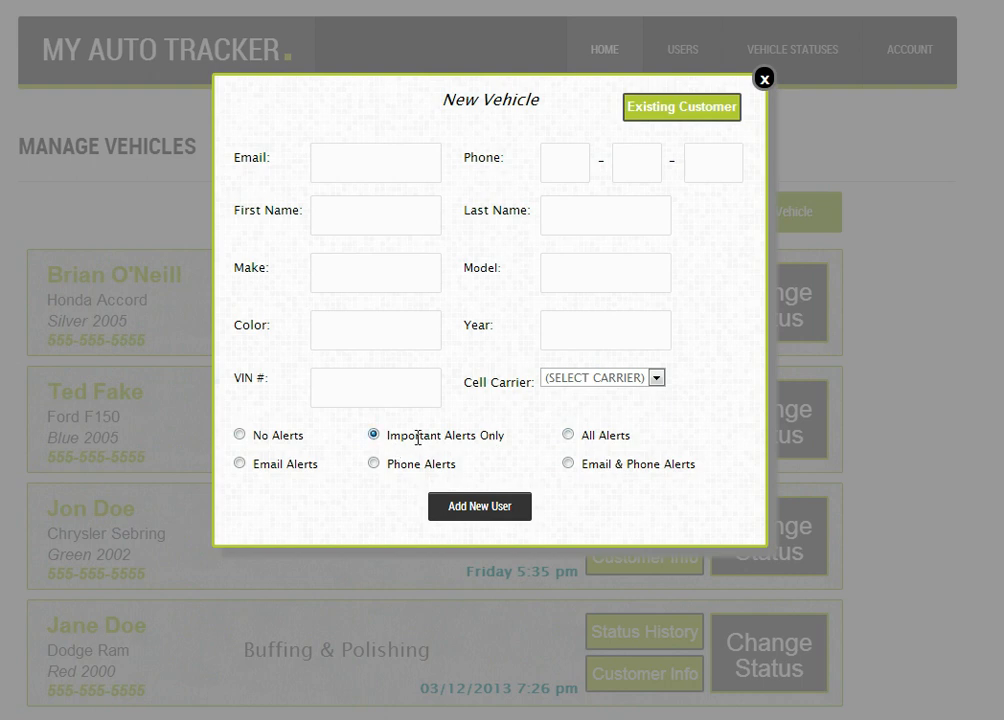
left_click(568, 436)
Step: Find an existing customer by first name, load their Infiniti record into the new vehicle form, and add the vehicle
left_click(688, 117)
left_click(398, 216)
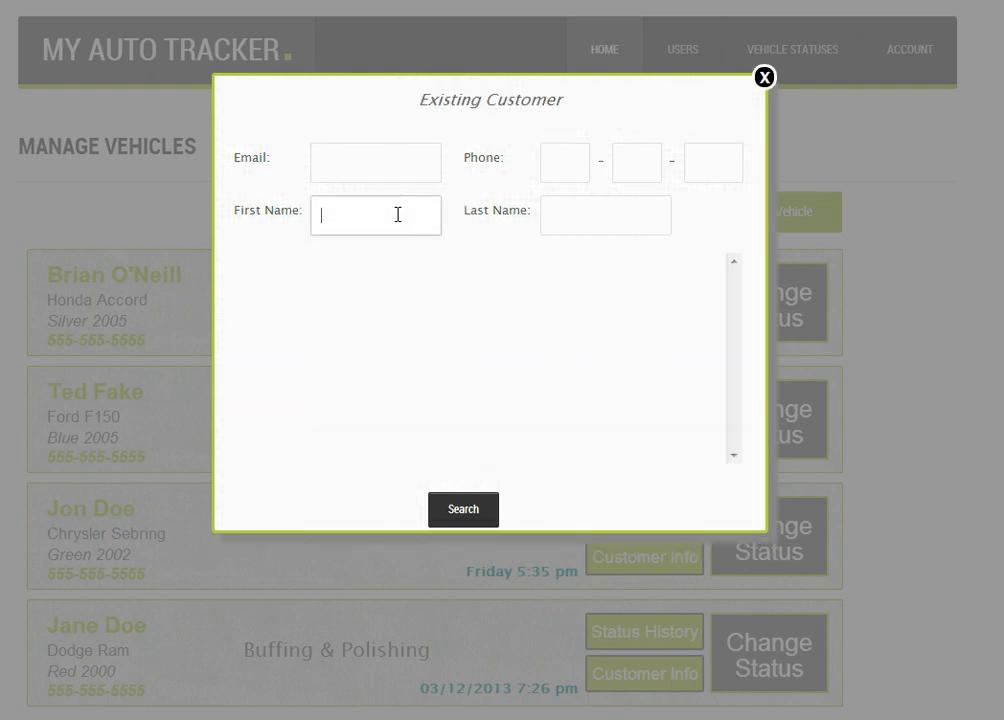
type("sean")
left_click(465, 514)
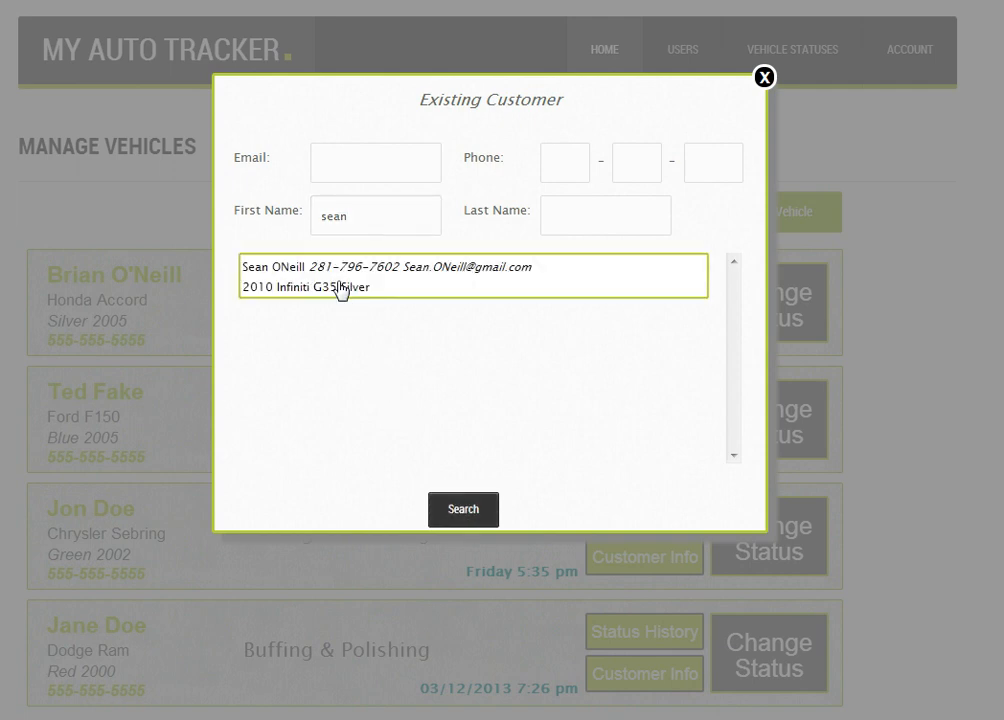
left_click(341, 290)
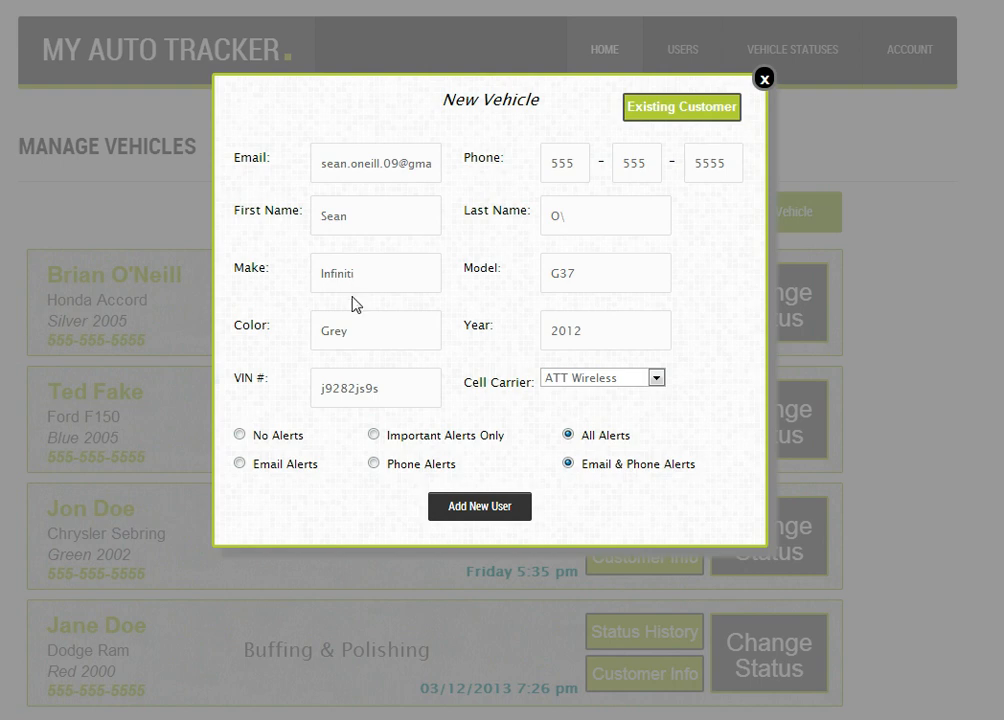
left_click(481, 512)
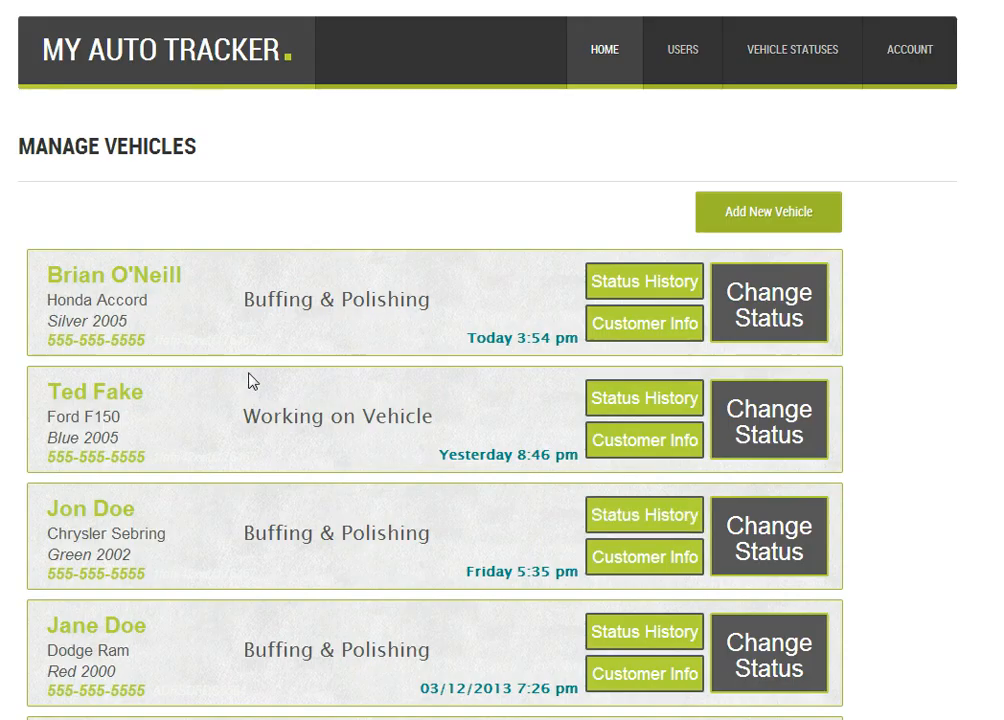
Step: In user management, remove the 2005 blue Ford F150 from the Specific Cars Admin user's assigned vehicles and save the assignment
left_click(675, 60)
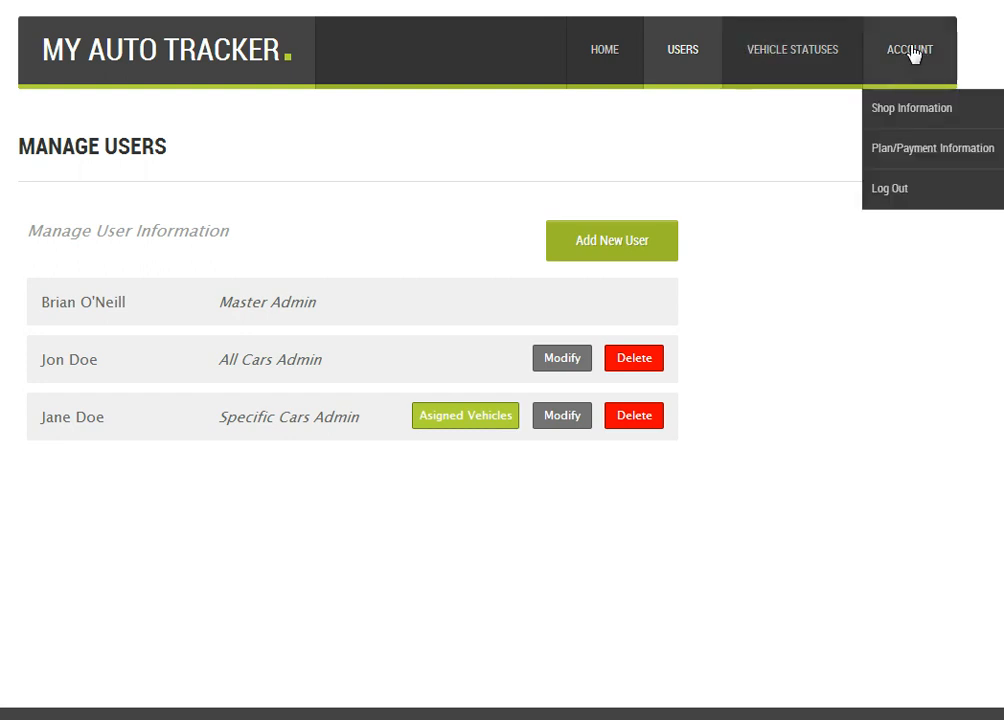
mouse_move(914, 48)
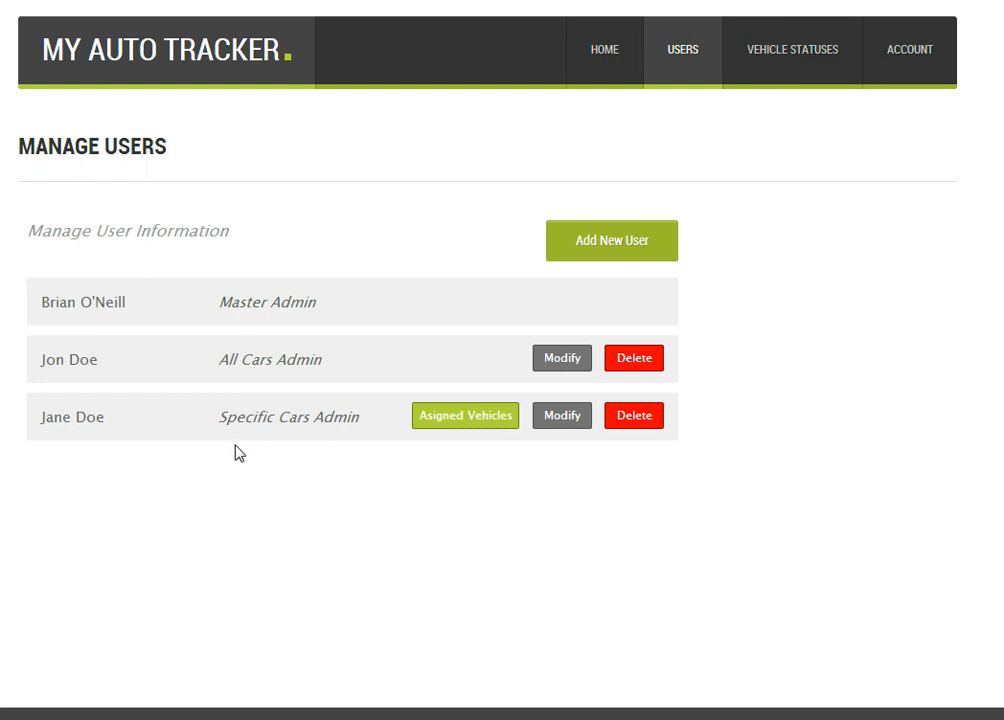
left_click(451, 423)
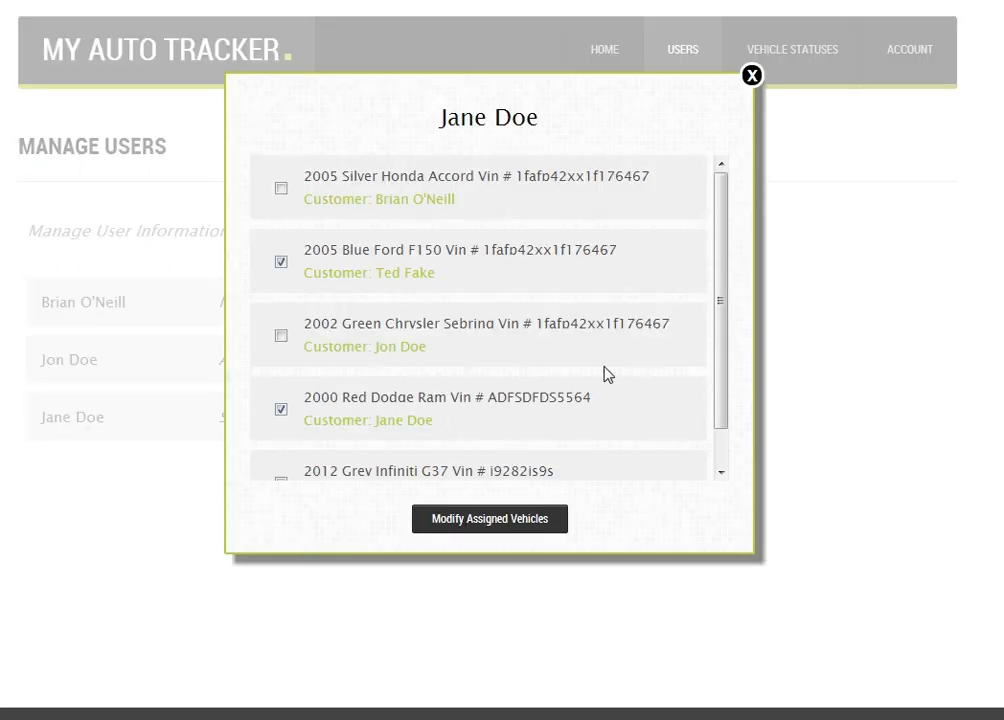
mouse_move(717, 245)
left_mouse_down()
mouse_move(712, 378)
mouse_move(717, 238)
left_mouse_up()
left_click(280, 263)
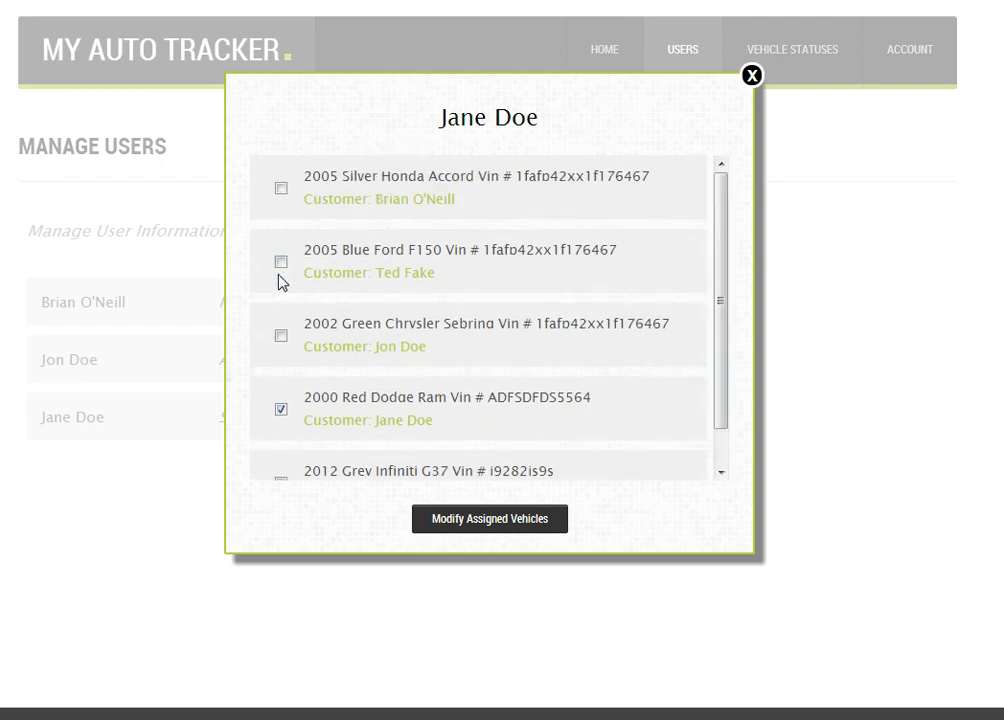
left_click(477, 522)
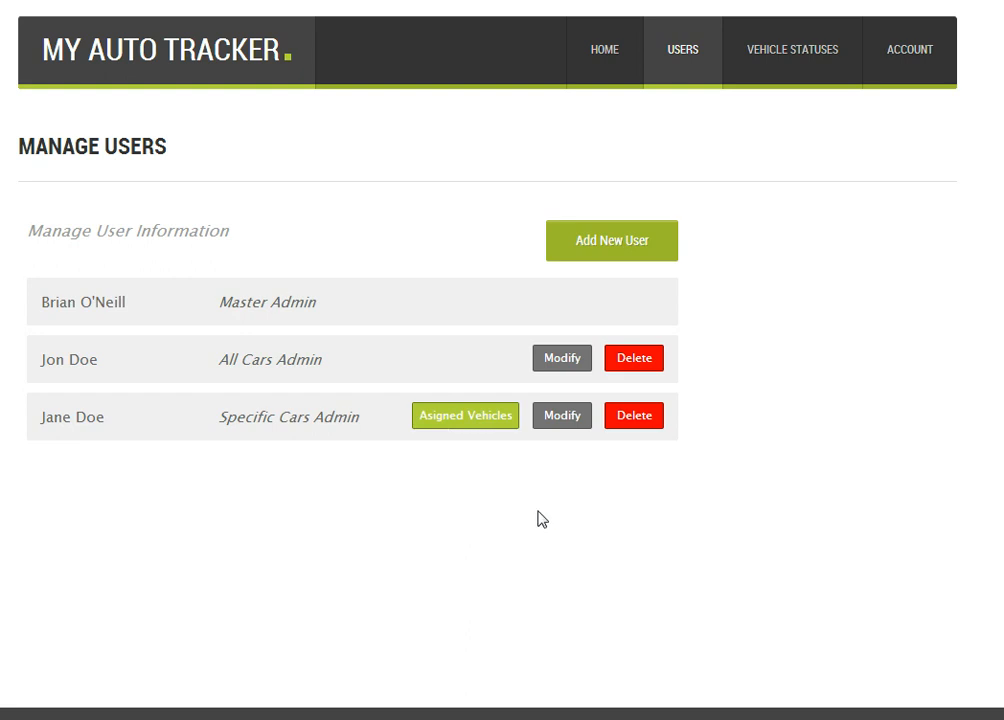
Step: Among the default vehicle statuses, enable Vehicle Cleaning and disable Waiting for Part and Vehicle Ready
left_click(818, 57)
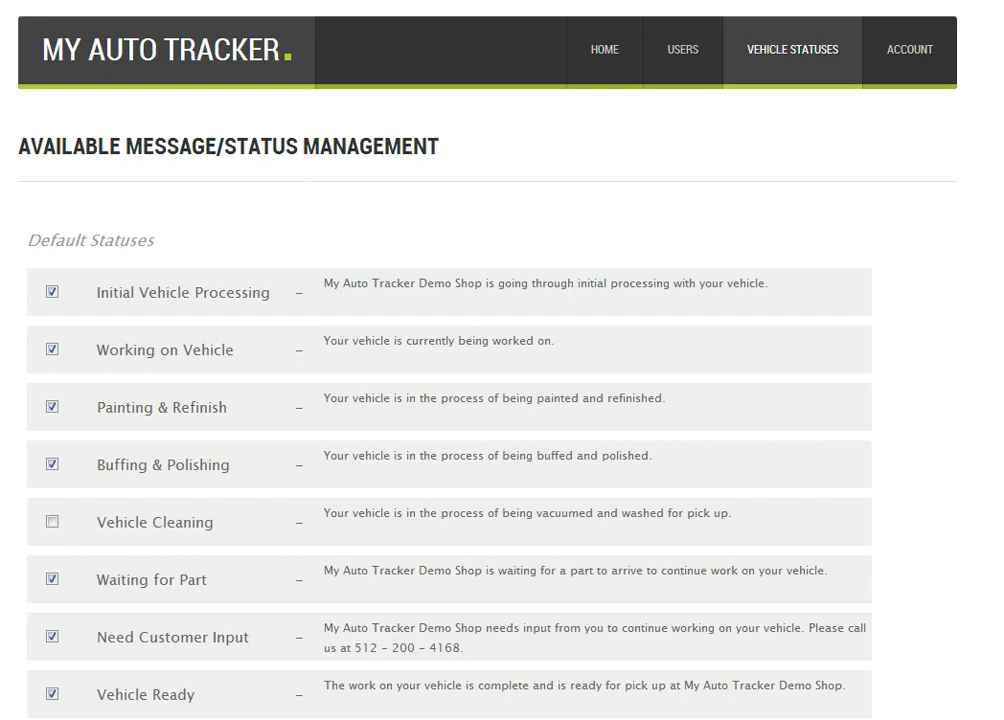
scroll(450, 400, "down", 3)
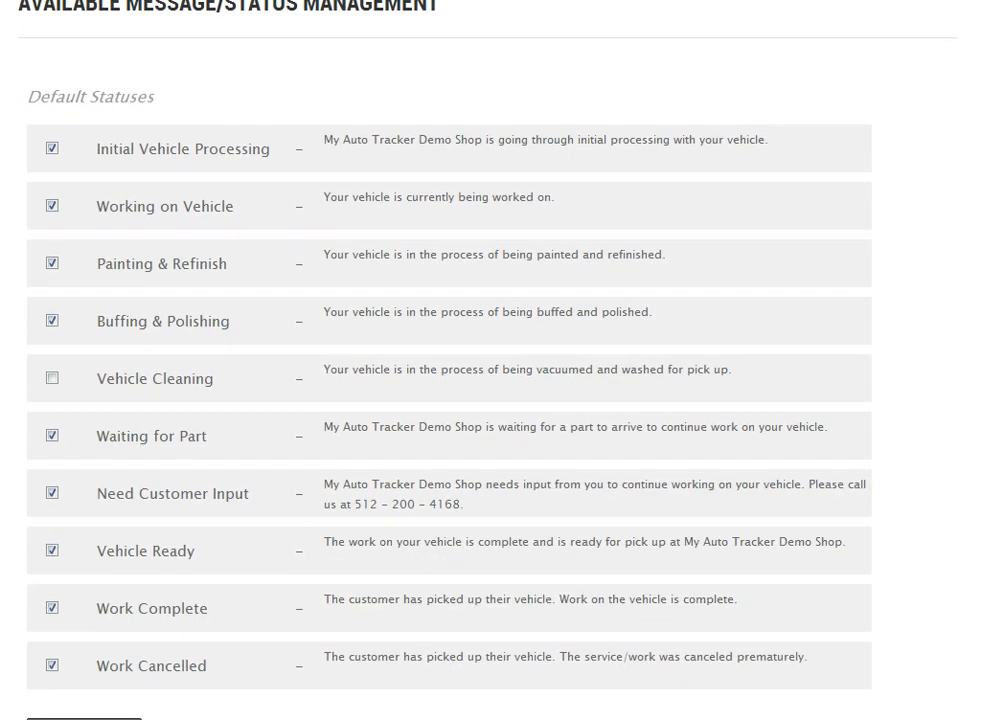
scroll(450, 400, "down", 2)
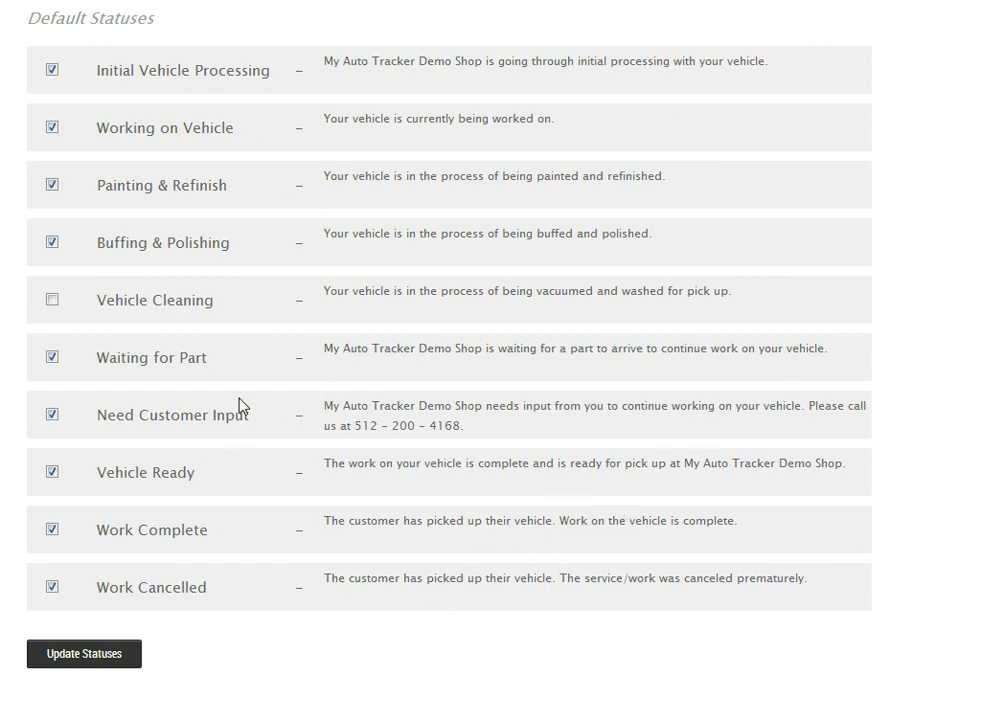
left_click(53, 357)
left_click(52, 300)
left_click(52, 472)
Step: Examine the name, description, Important and Initial Status fields for a new custom status, and close the form without adding one
scroll(892, 484, "down", 5)
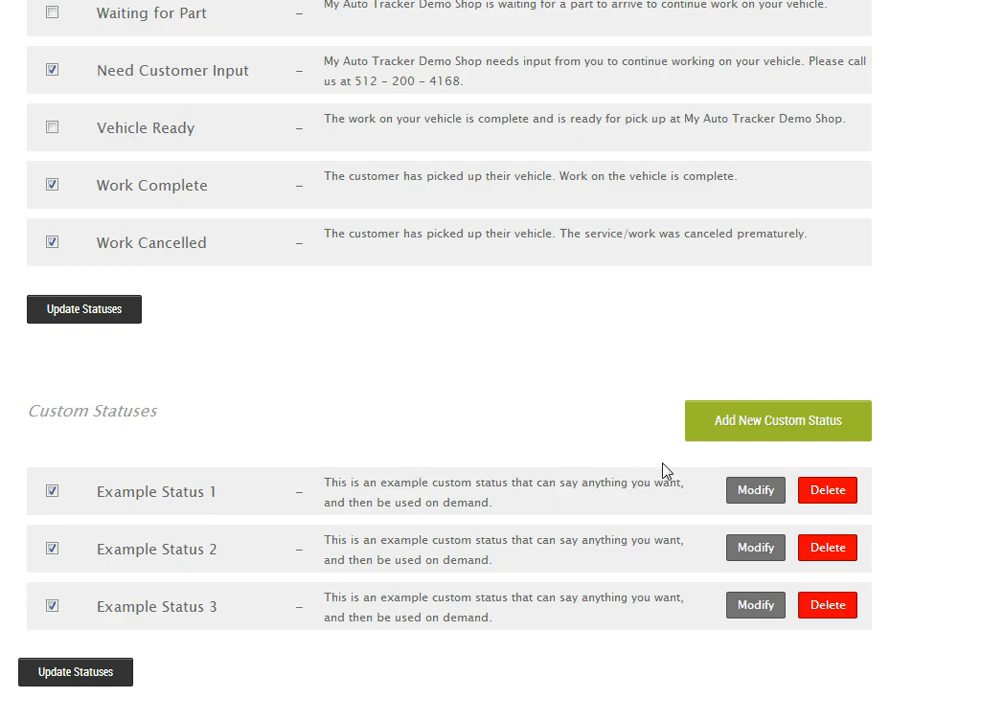
left_click(808, 424)
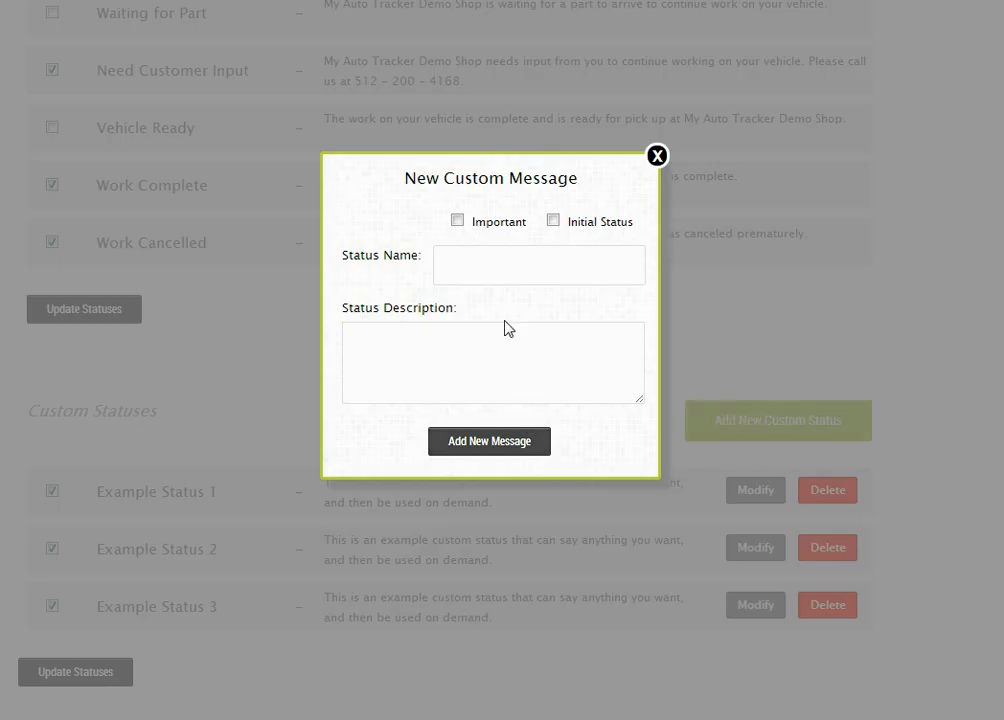
left_click(501, 266)
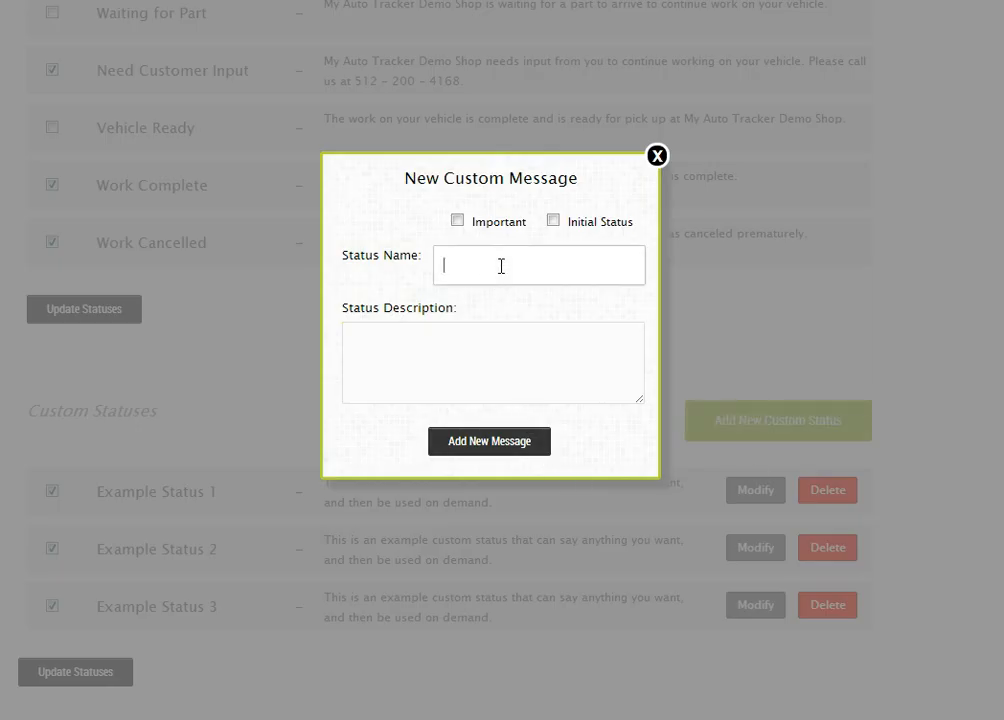
left_click(447, 346)
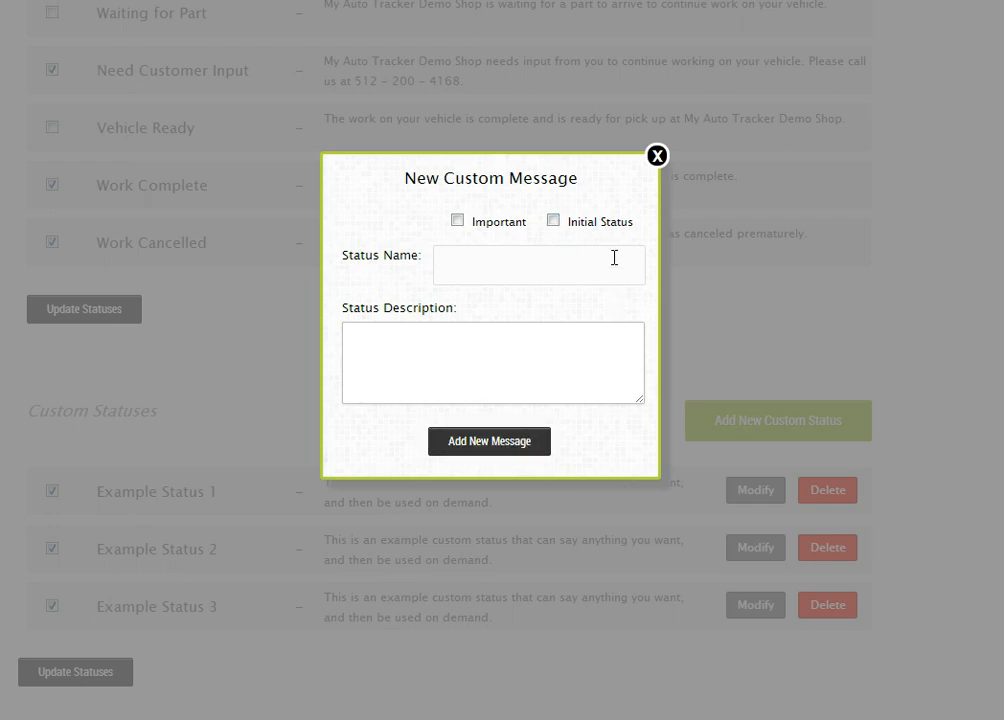
left_click(657, 156)
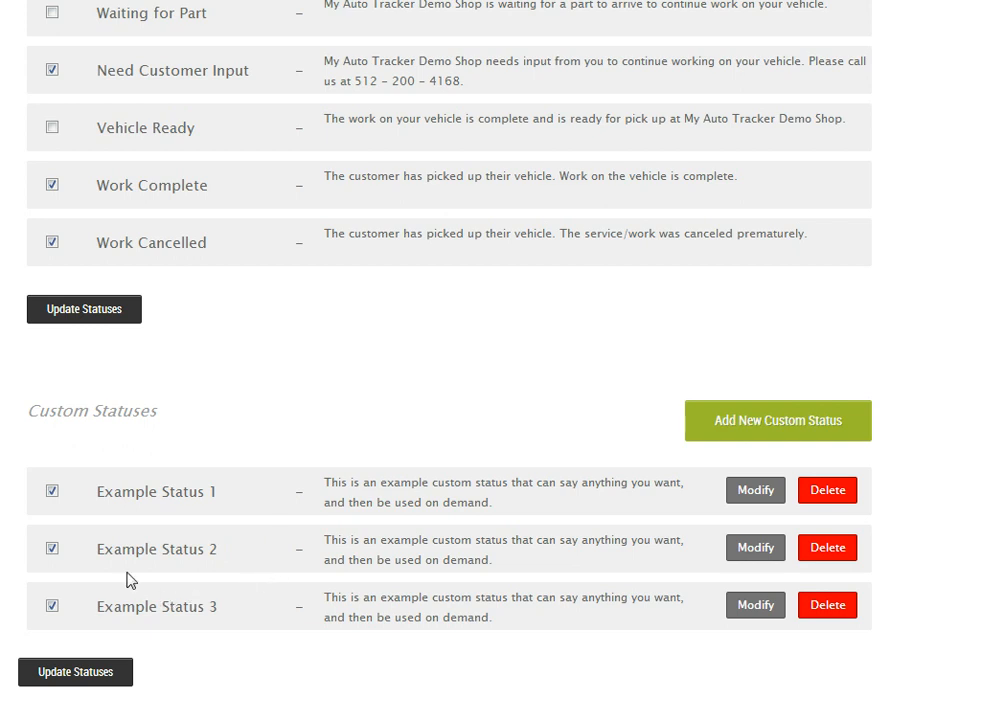
Step: View the edit form for Example Status 2 and the deletion confirmation for Example Status 3, dismissing both without changes
left_click(754, 552)
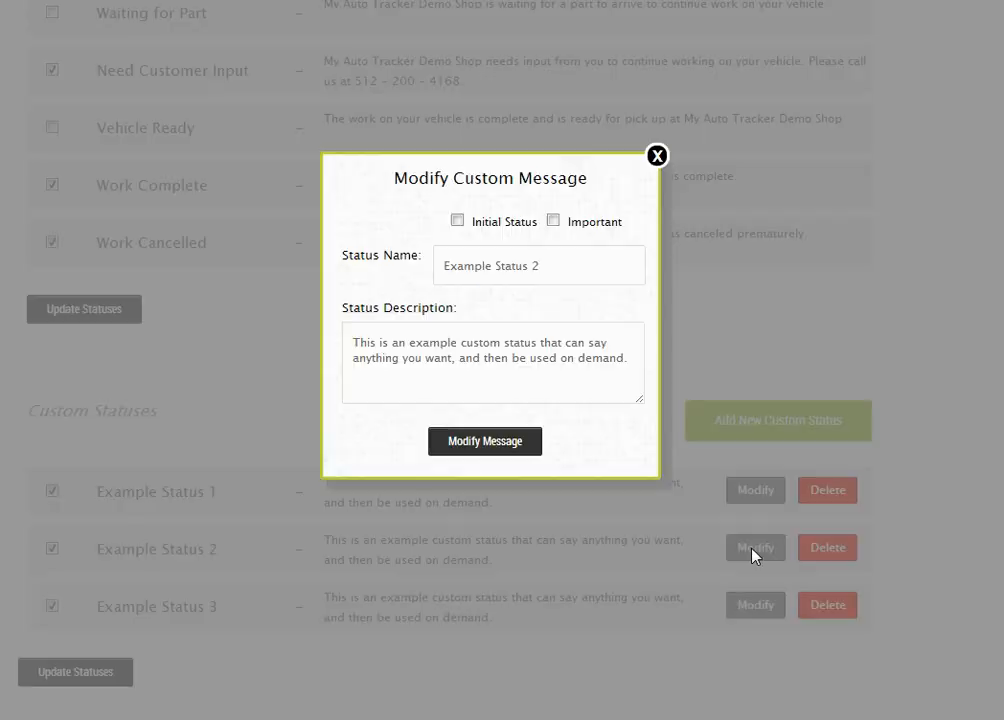
left_click(658, 157)
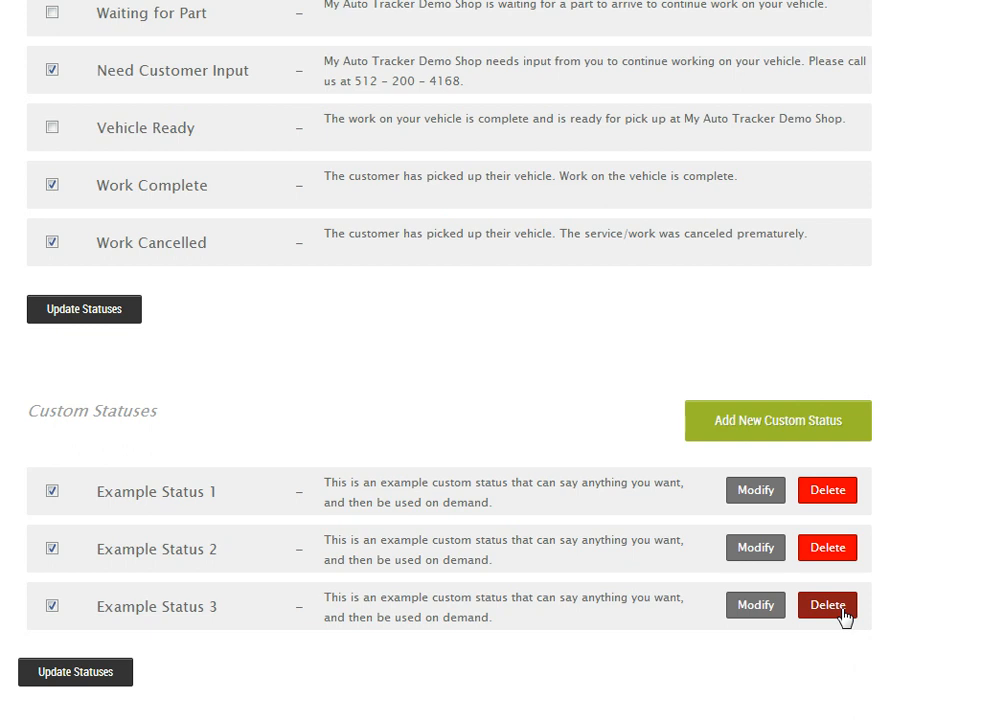
left_click(838, 605)
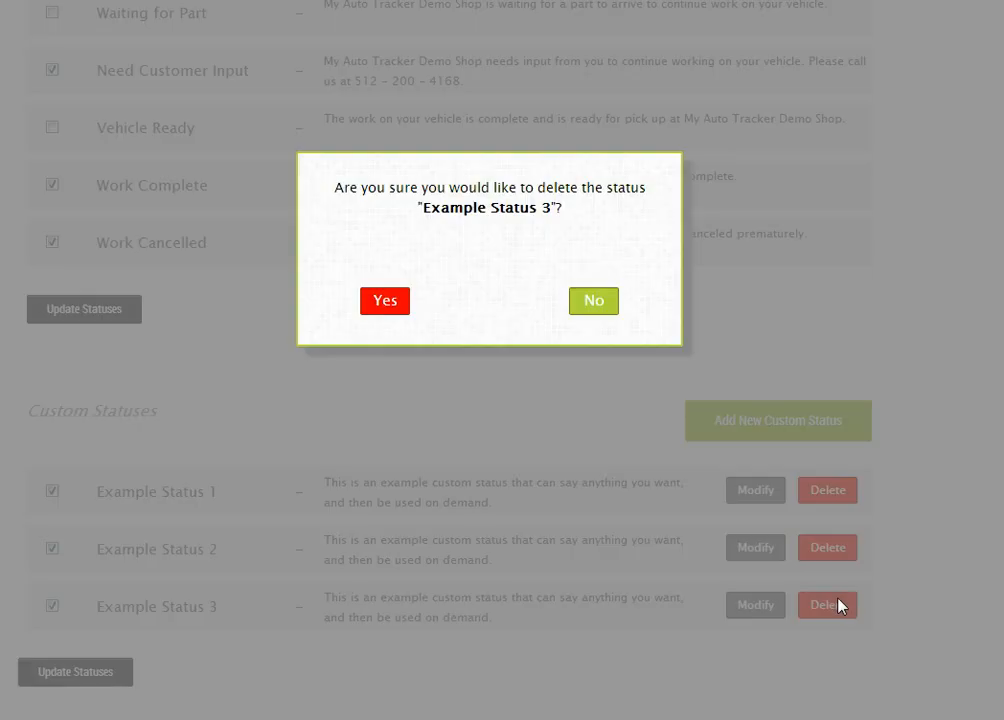
left_click(604, 303)
Step: Open the account's shop information and review the business details, shop image and update warning option
scroll(598, 340, "up", 6)
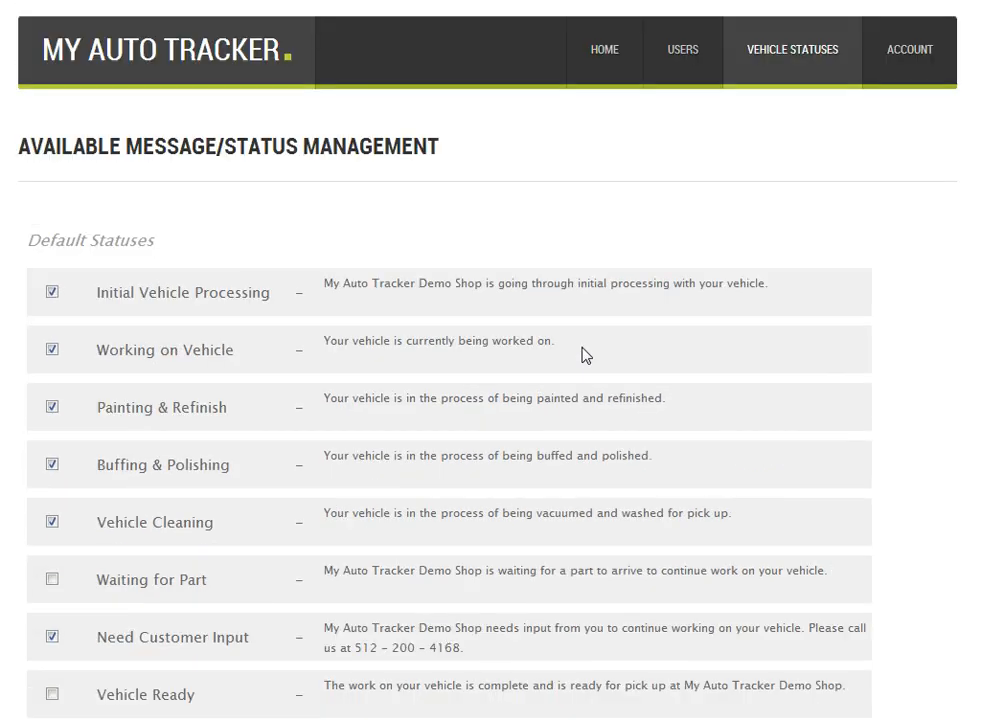
mouse_move(910, 40)
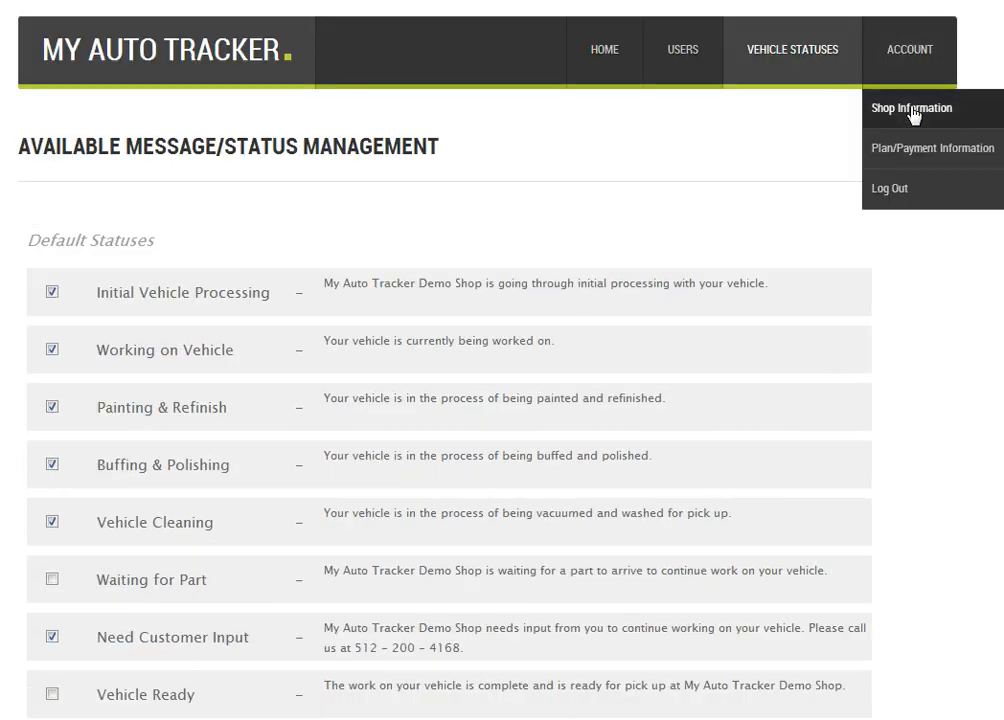
left_click(913, 110)
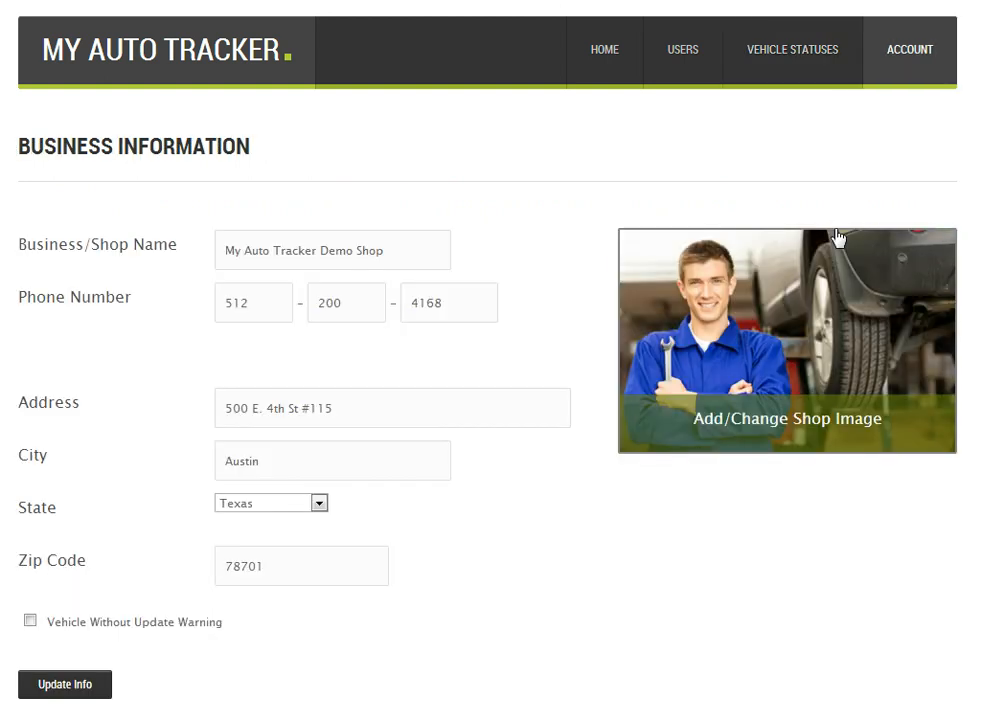
scroll(500, 360, "down", 1)
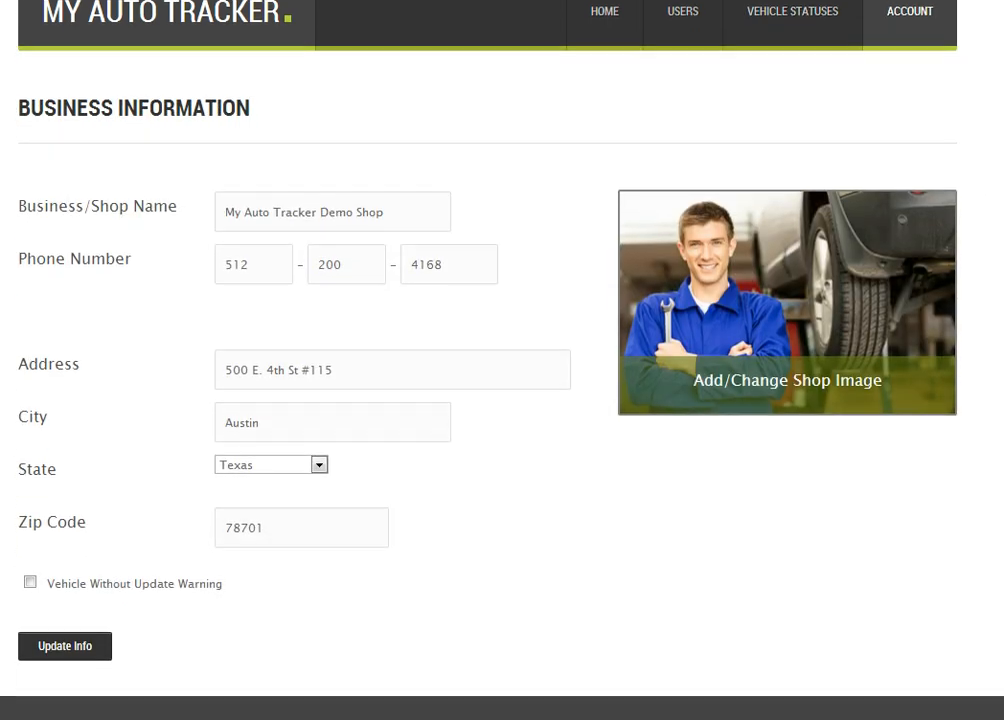